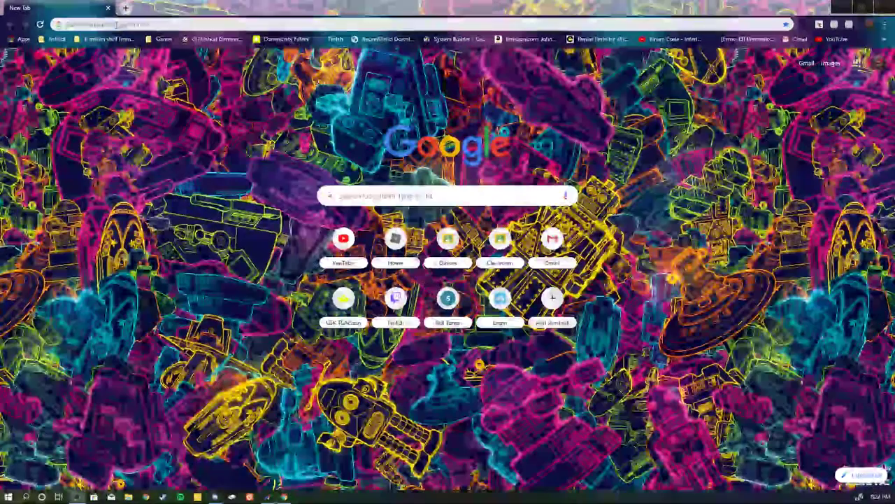
Open the website wemod.com in the browser.
click(138, 24)
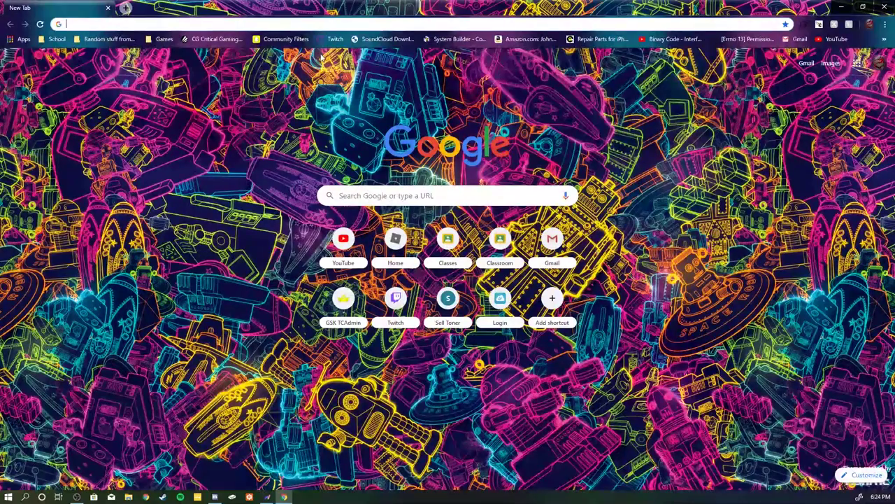
text(wemod.com)
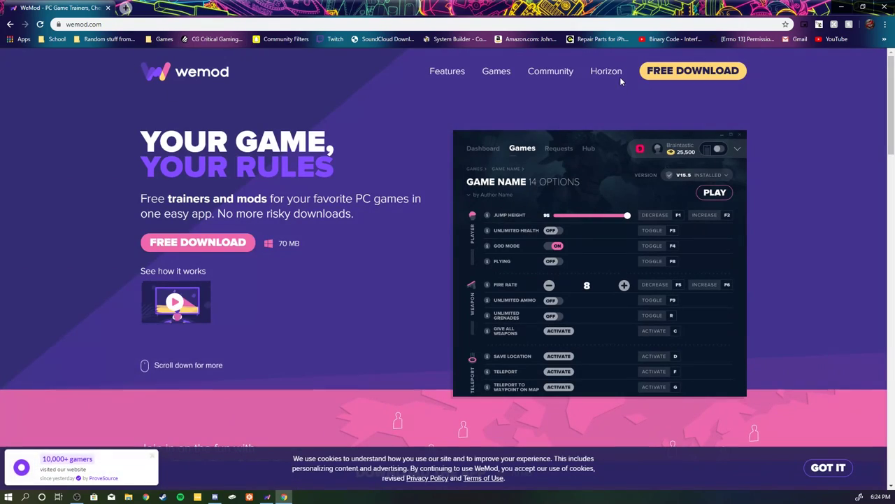
Search the web in a new tab for "wemod is it legit".
click(126, 9)
text(we)
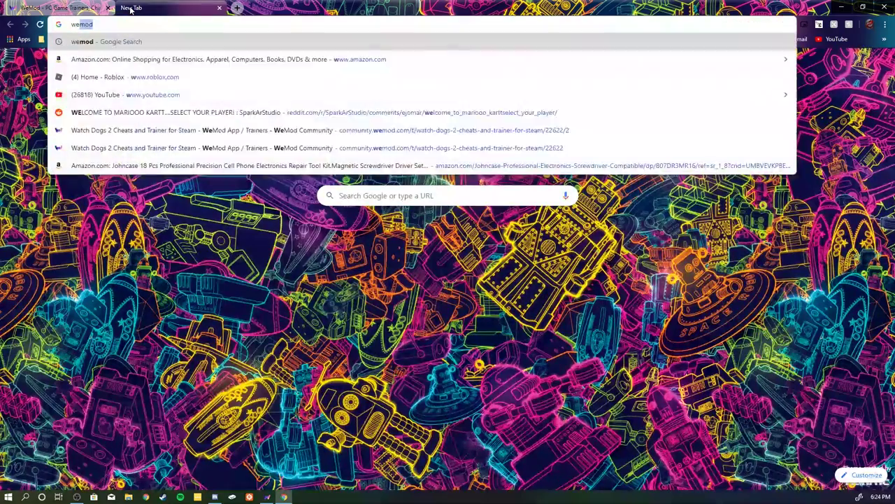
text(mod is it legit)
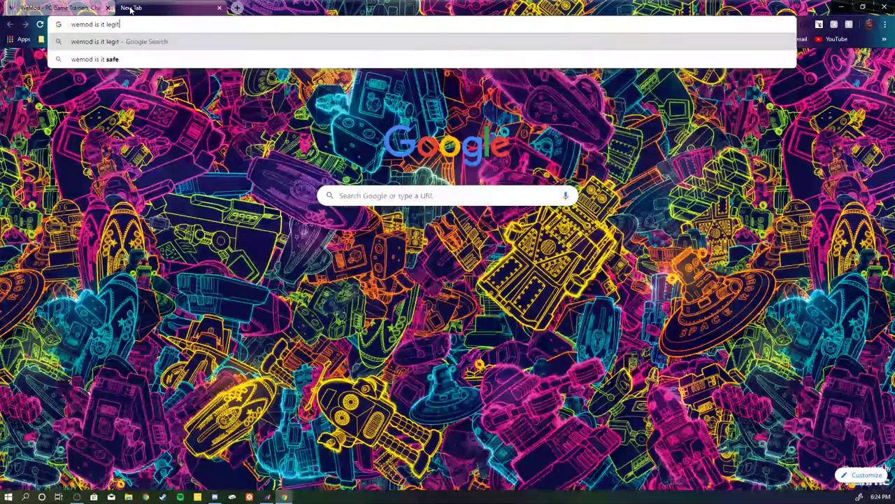
key(Return)
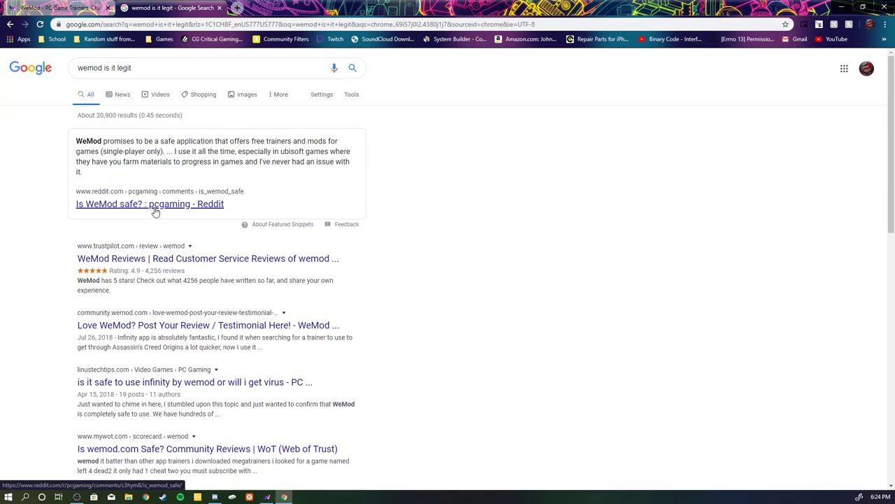
Close the search results and start the free download from the WeMod homepage.
middle_click(139, 5)
click(713, 72)
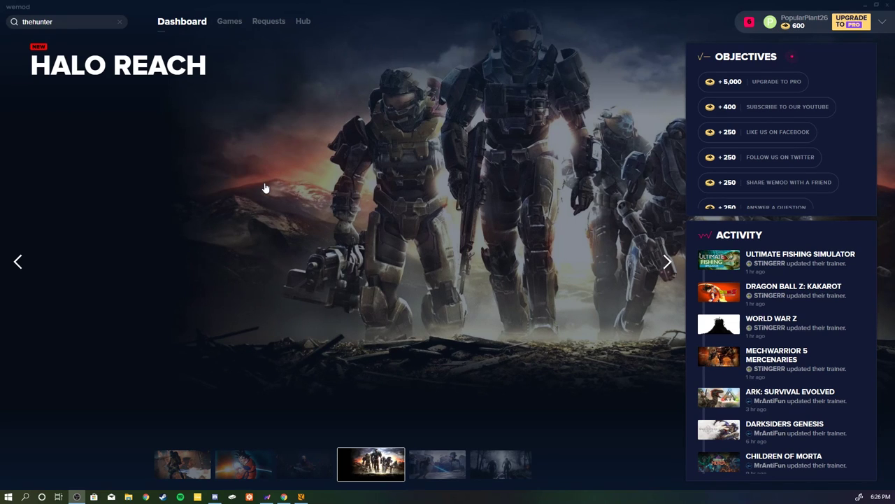
Search WeMod's games for "thehunter" and open the compatible 24-option trainer for theHunter: Call of the Wild.
click(228, 21)
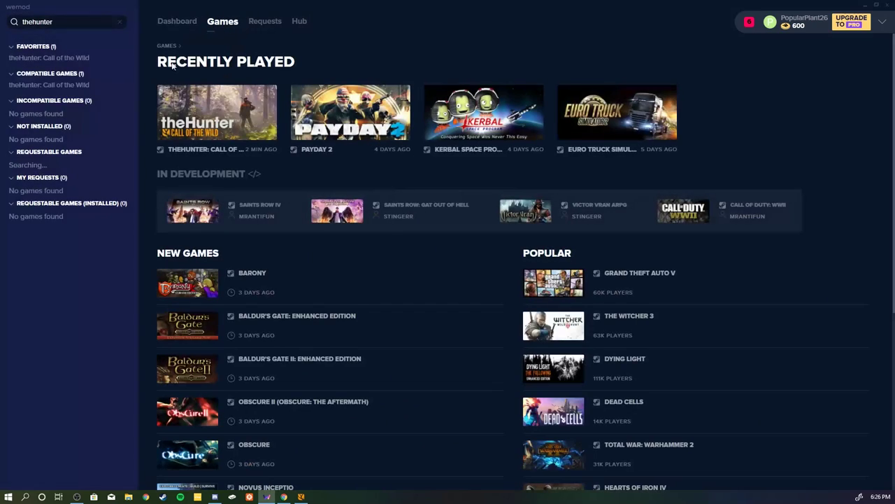
text(the)
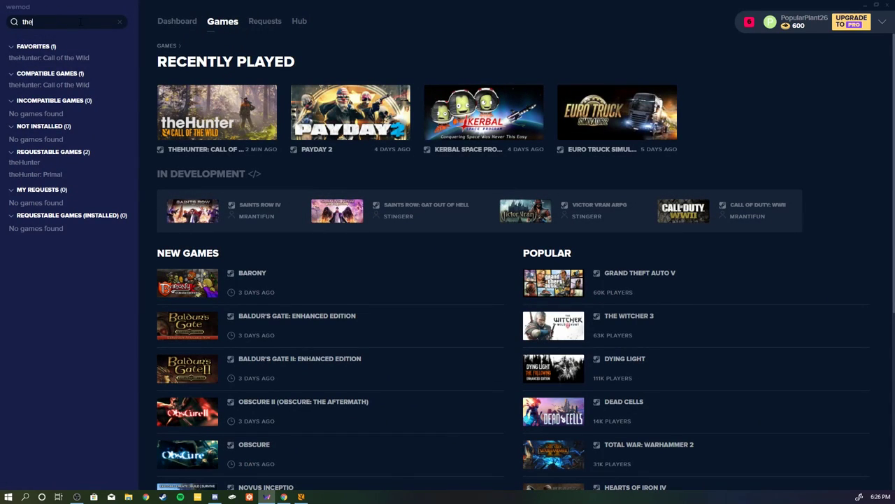
text(hunter)
click(97, 84)
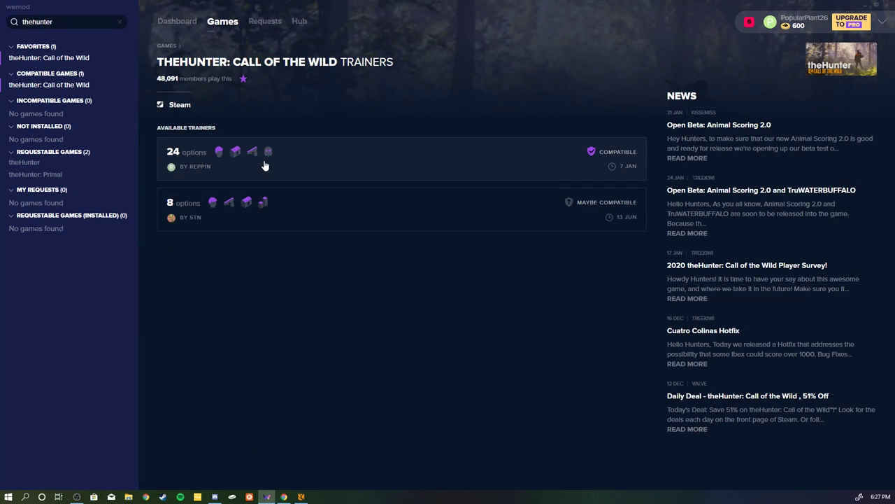
click(265, 165)
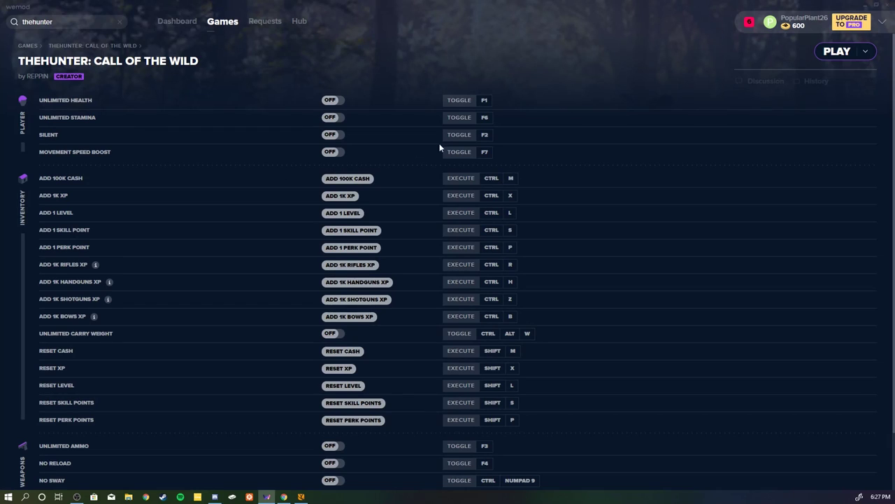
Launch theHunter: Call of the Wild with the trainer active, switch to the game and continue the saved game.
click(843, 52)
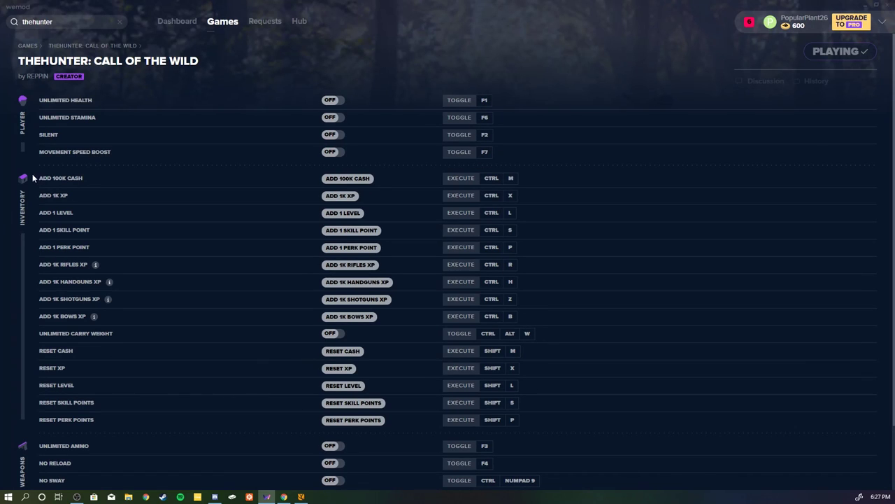
click(301, 496)
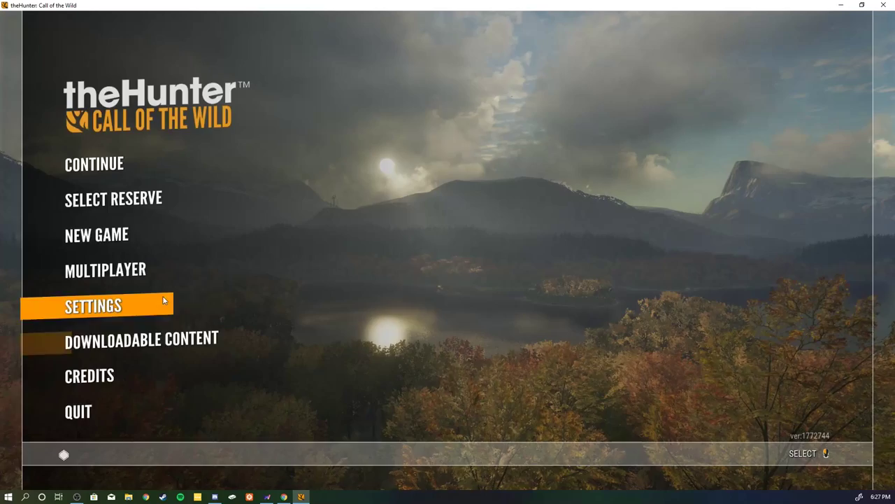
click(126, 168)
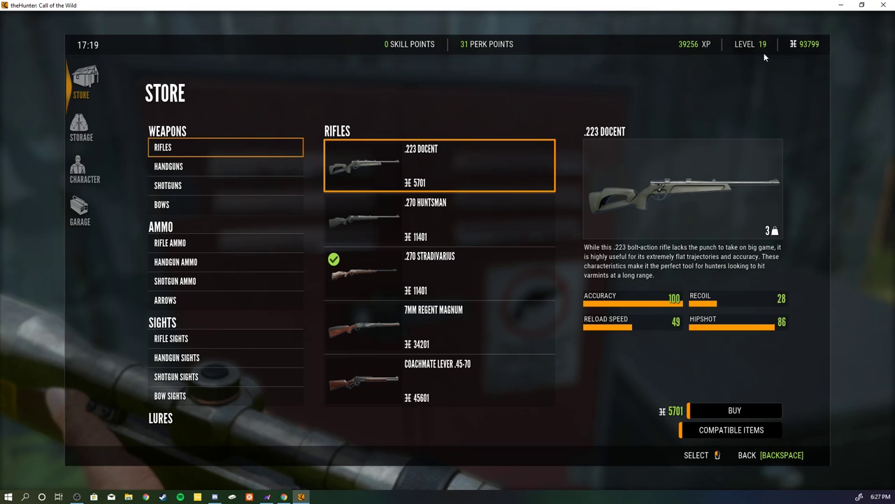
Look up the Add 1 Level hotkey in the WeMod trainer, then return to the game's store and use it to raise the character's level.
key(alt+Tab)
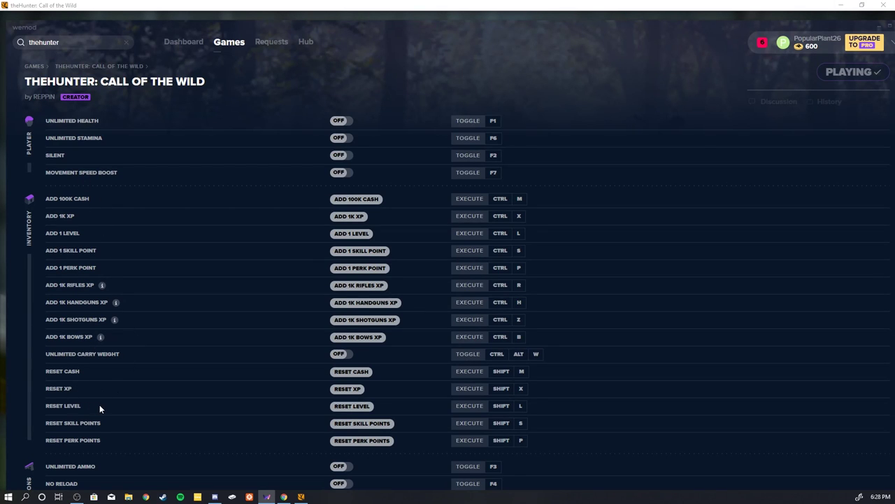
scroll(98, 405, down, 1)
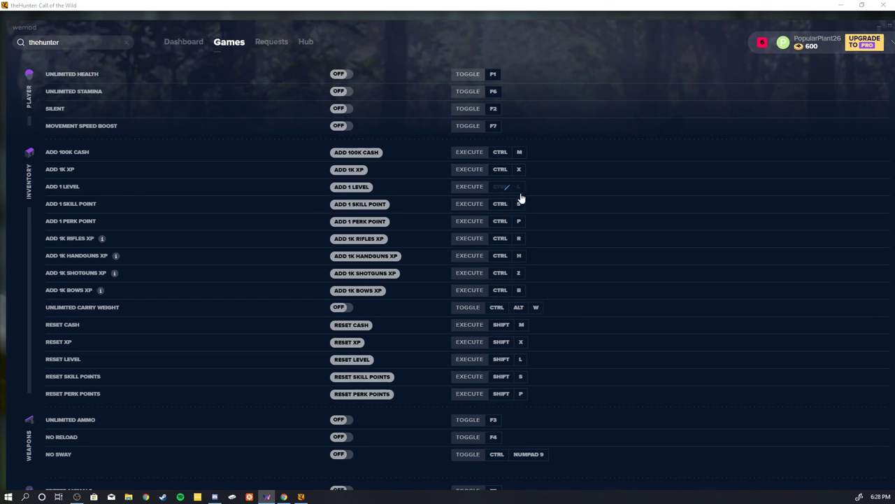
click(459, 2)
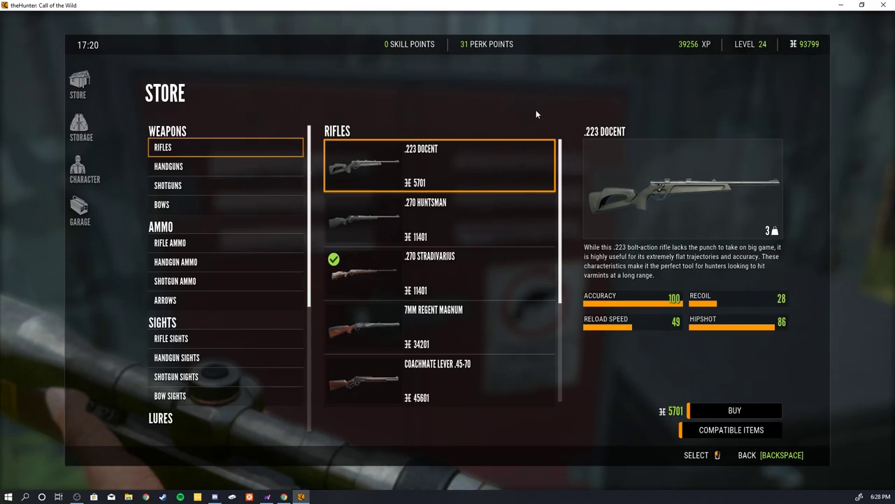
Reopen the cache's store, look through the rifles including the 7mm Regent Magnum, and leave the store.
key(BackSpace)
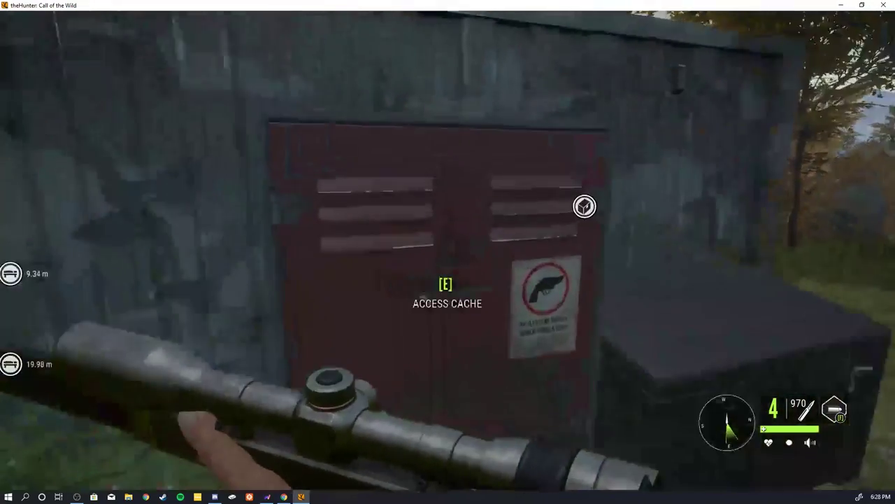
key(e)
scroll(469, 185, down, 3)
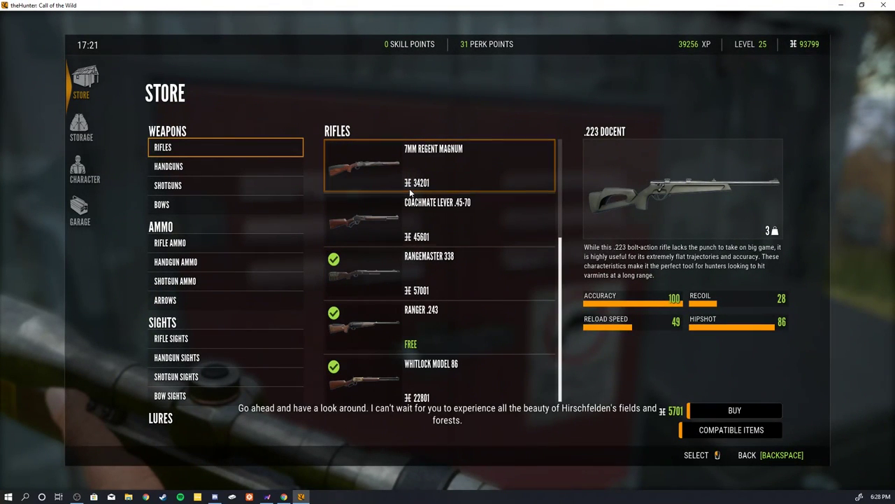
scroll(402, 308, up, 2)
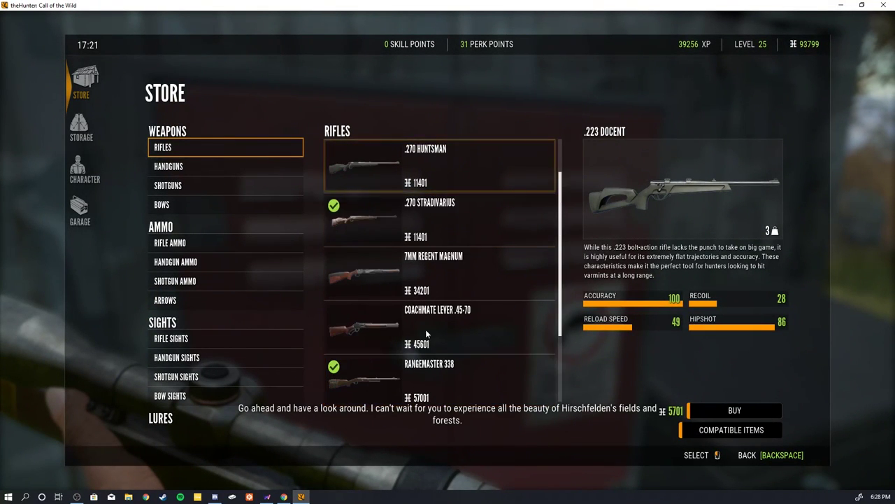
click(417, 271)
key(BackSpace)
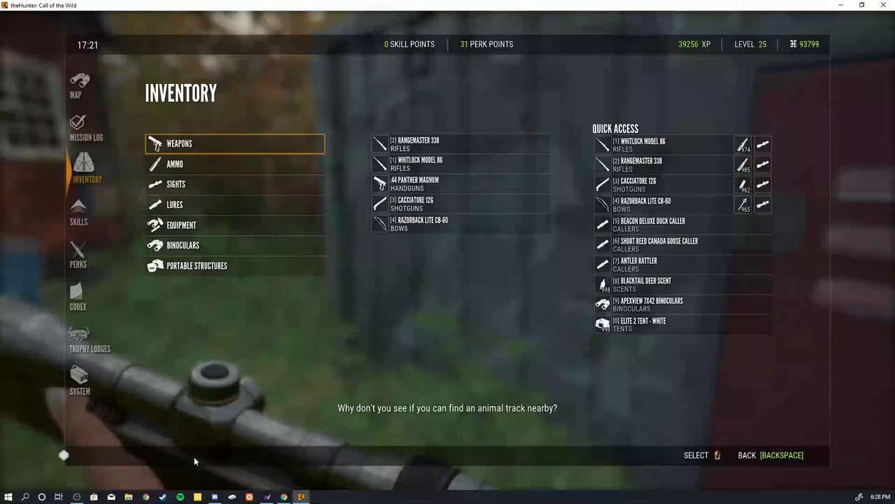
key(BackSpace)
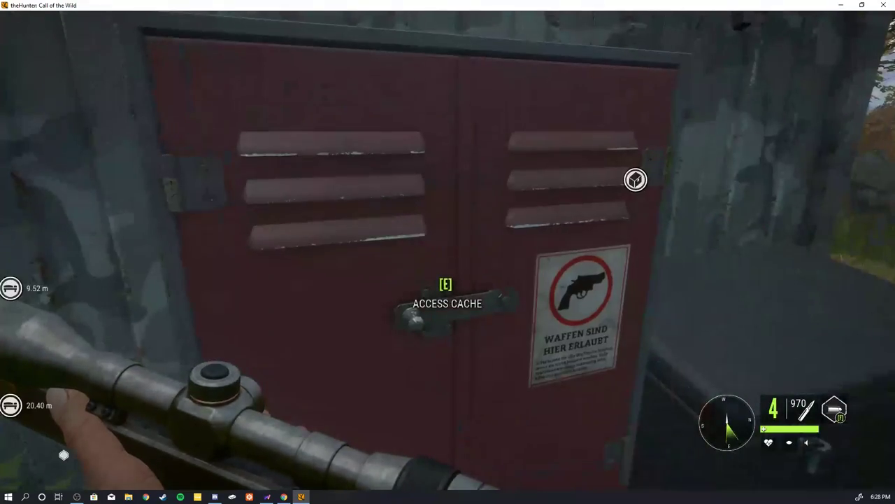
key(e)
key(BackSpace)
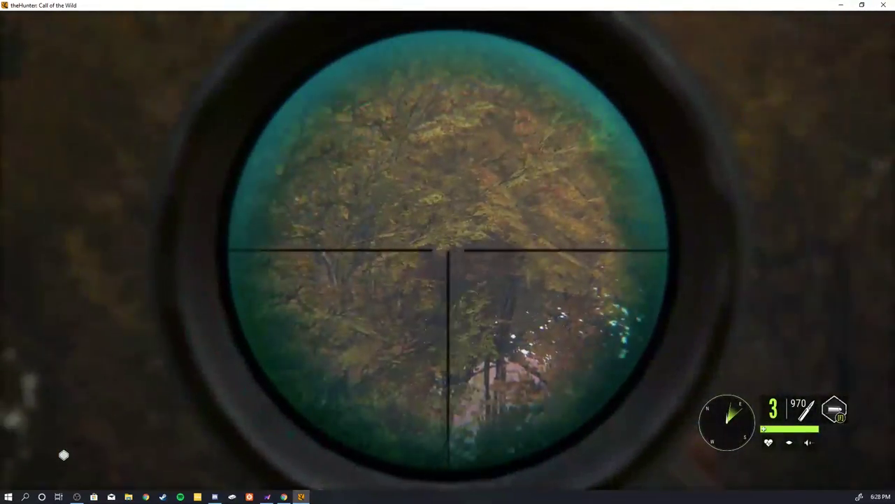
Aim the rifle through its scope, lower it and walk around the camp near the cache.
right_click(448, 252)
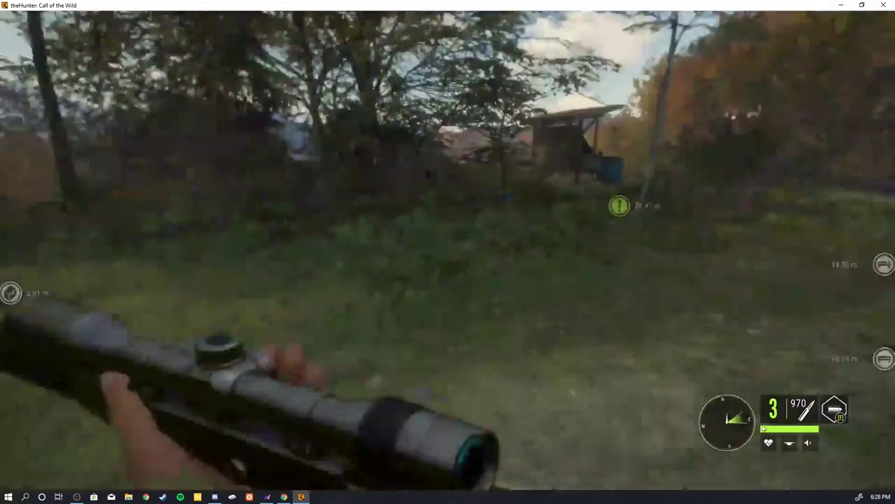
key(w)
key(Escape)
key(Escape)
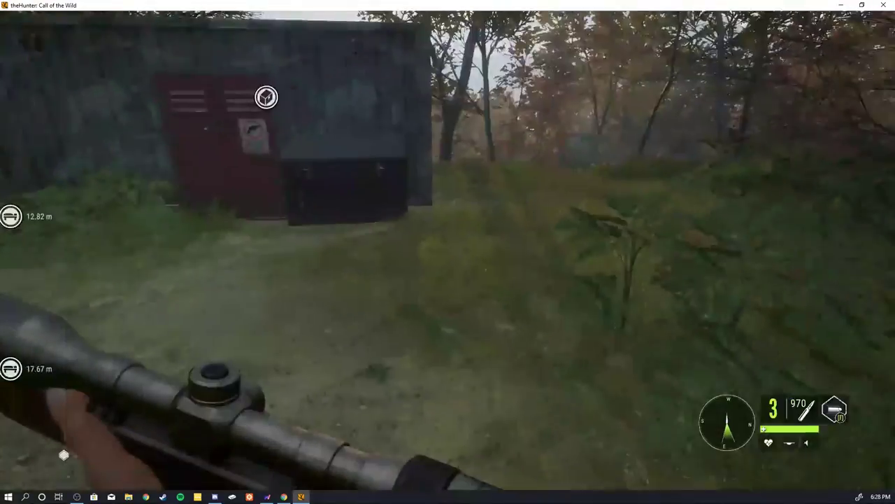
key(w)
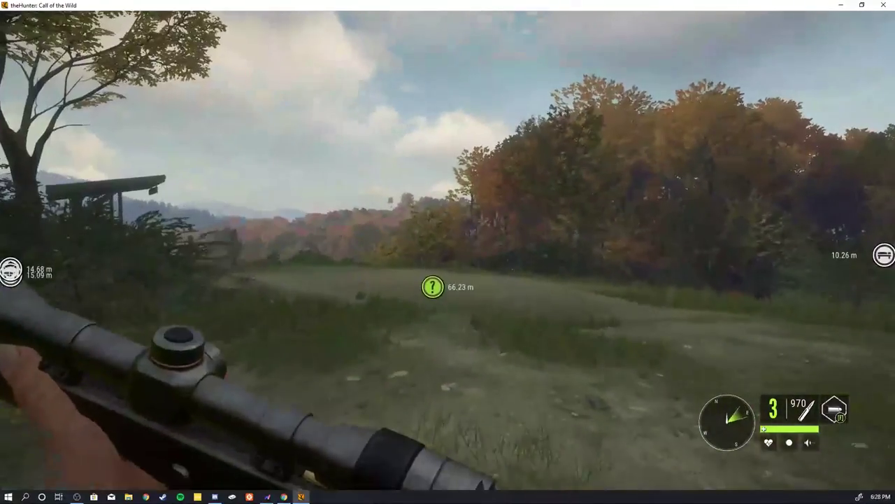
Open the inventory, switch to WeMod to review the trainer's inventory and weapon cheats with their hotkeys, and return to the game.
key(i)
key(i)
key(i)
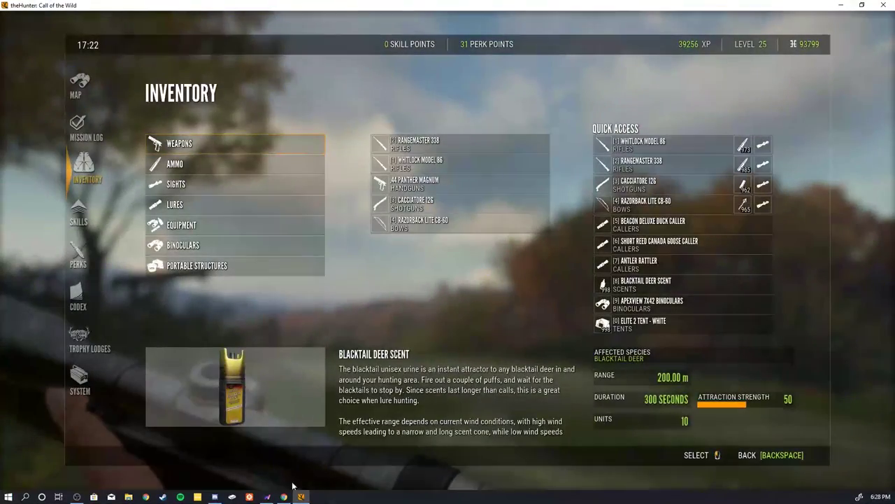
click(267, 496)
scroll(217, 365, down, 1)
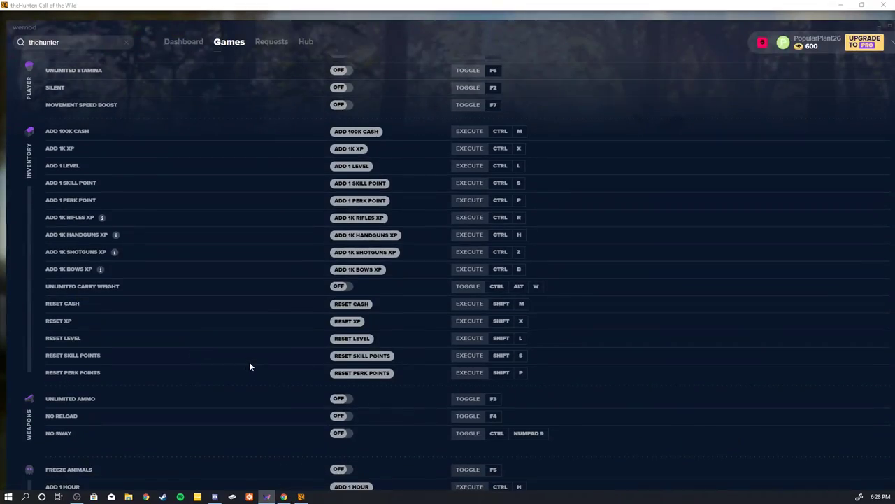
scroll(462, 414, up, 2)
scroll(463, 414, down, 1)
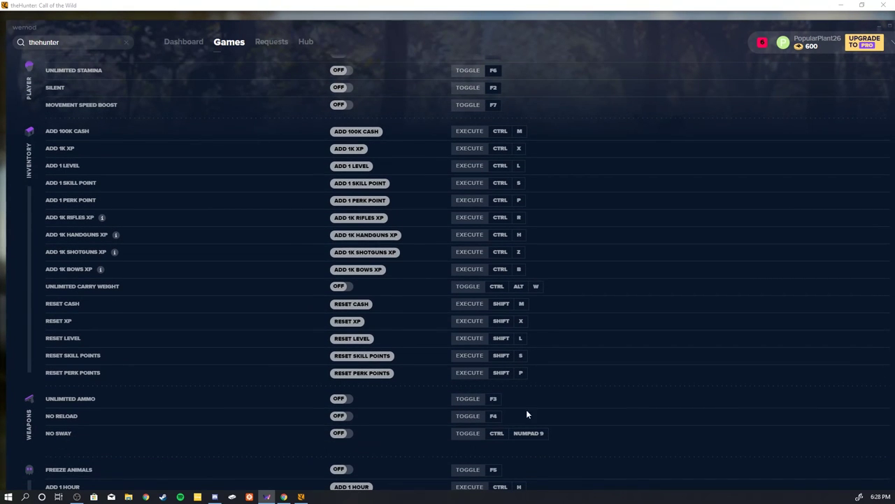
key(alt+Tab)
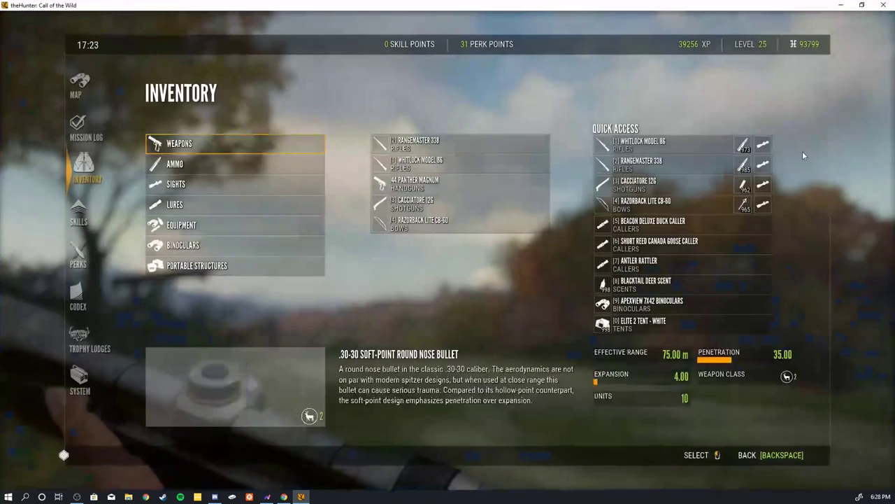
click(862, 6)
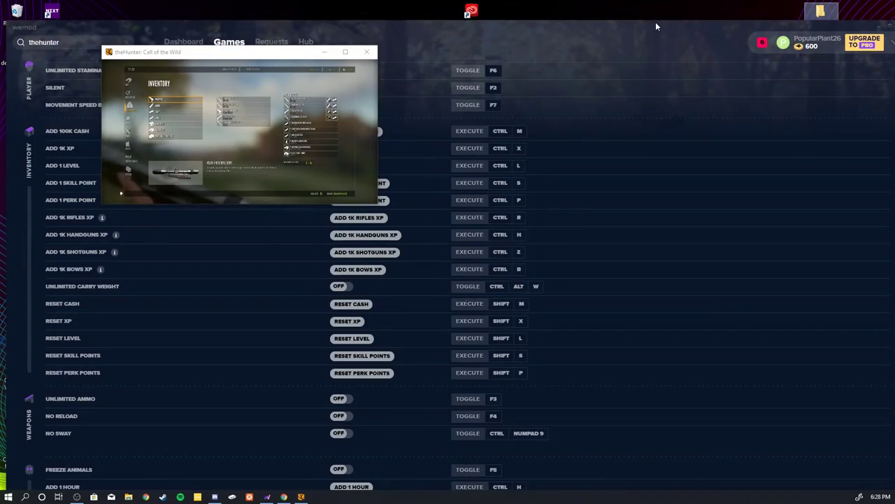
drag(655, 24, 894, 120)
click(346, 52)
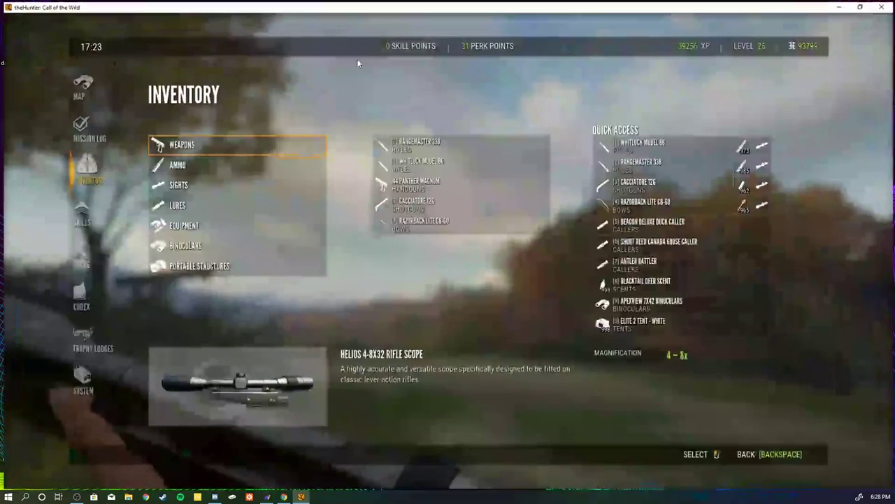
Close the inventory and walk across the clearing toward the green question-mark marker.
key(BackSpace)
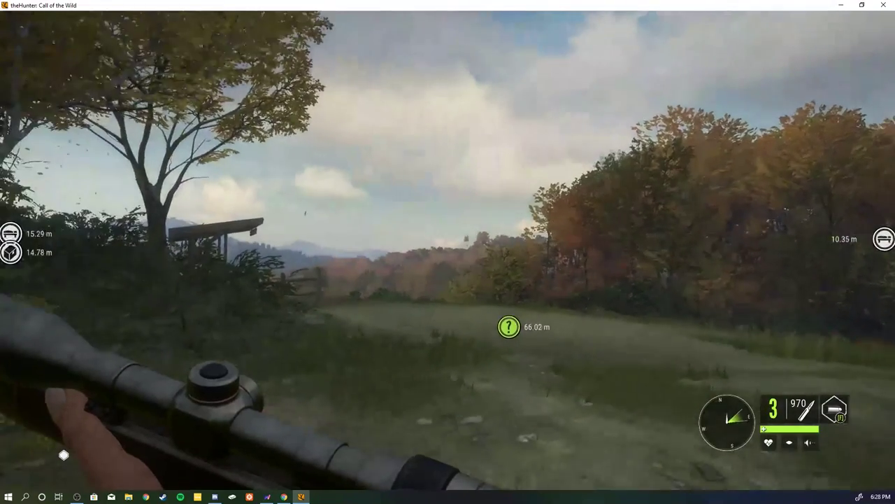
key(i)
key(BackSpace)
key(w)
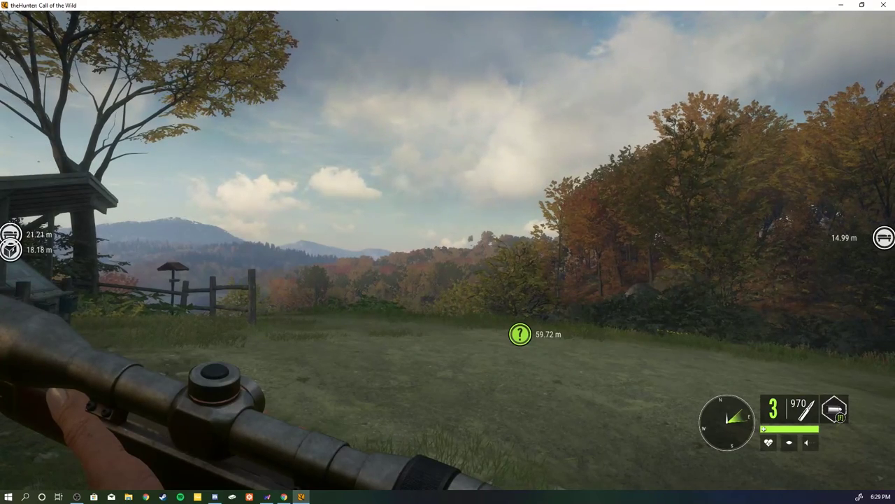
key(Escape)
key(Escape)
key(w)
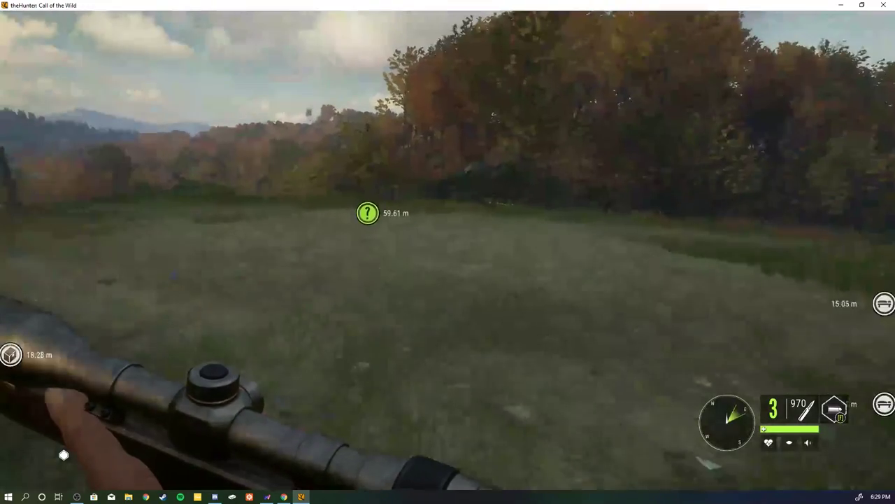
key(w)
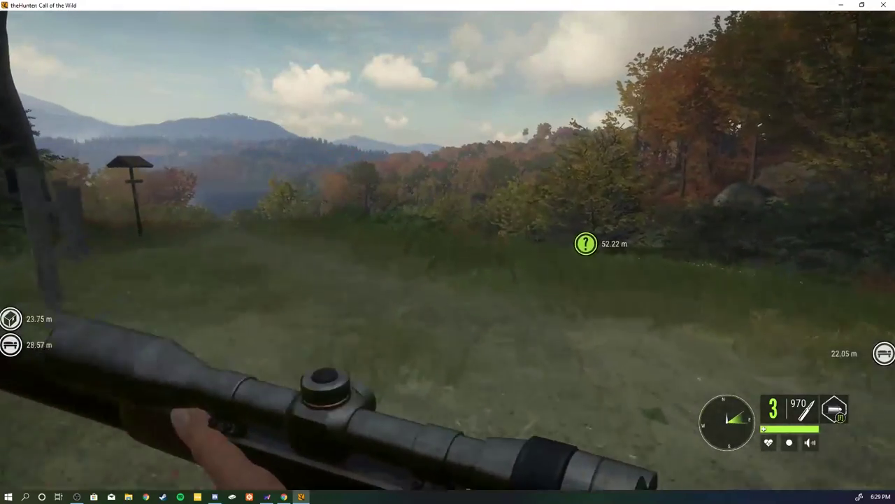
Walk farther across the clearing, review the objectives of The First Steps in the mission log, and return to the game.
key(w)
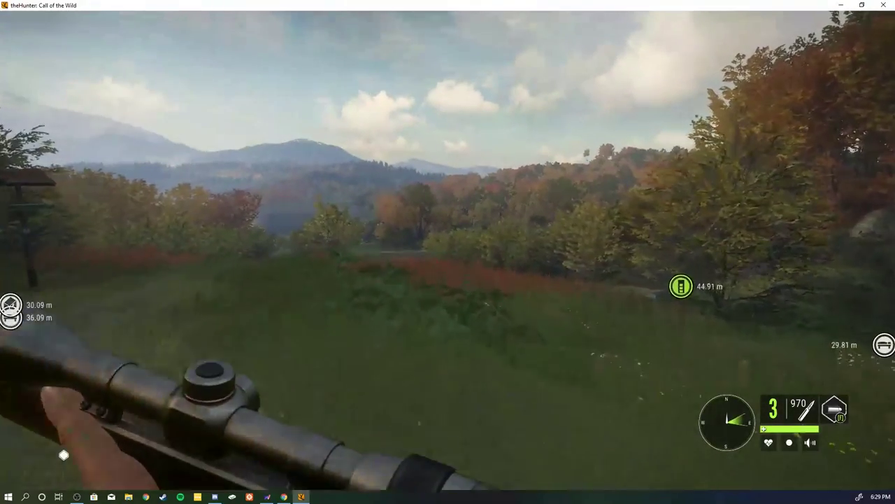
key(j)
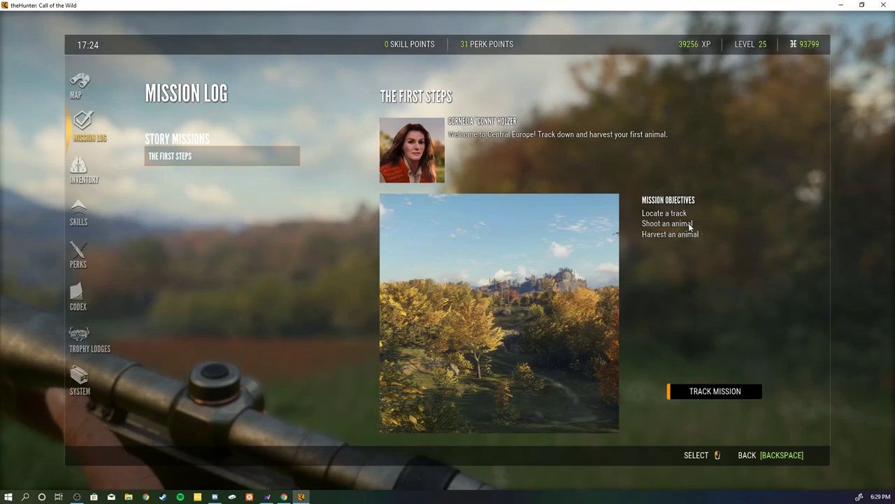
key(Escape)
Walk away from the camp across the red field and the grass beyond it toward the trees.
key(w)
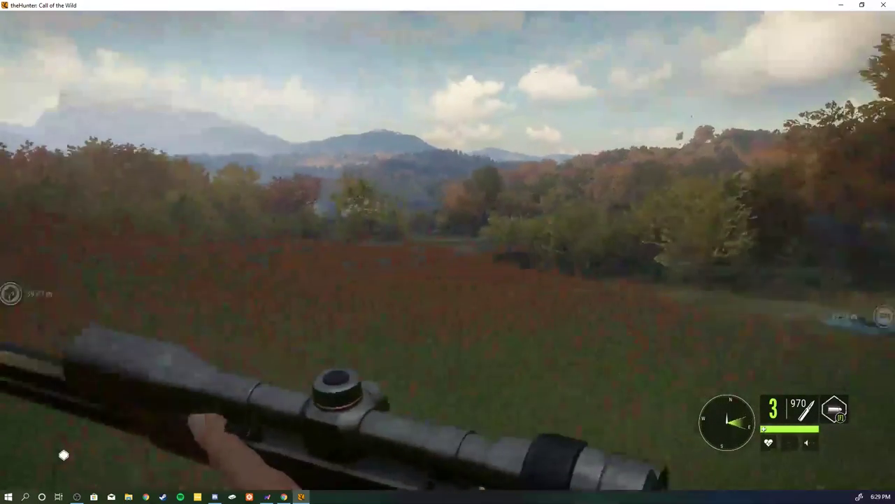
key(w)
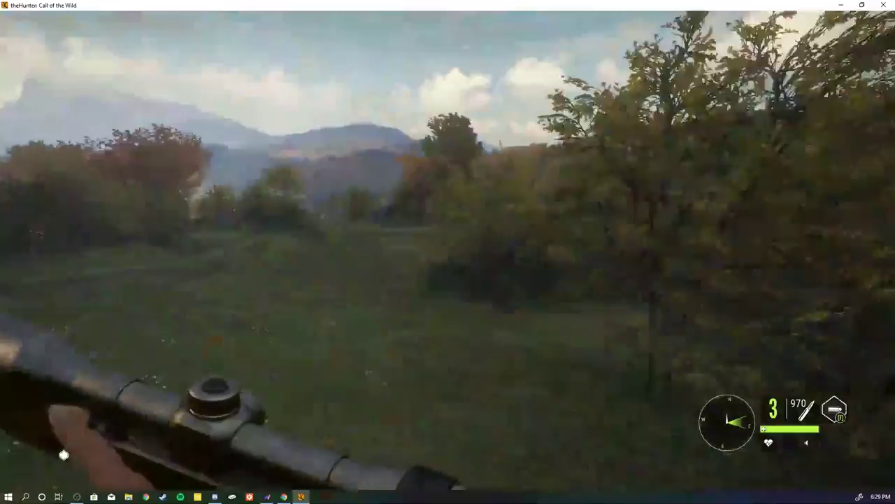
key(w)
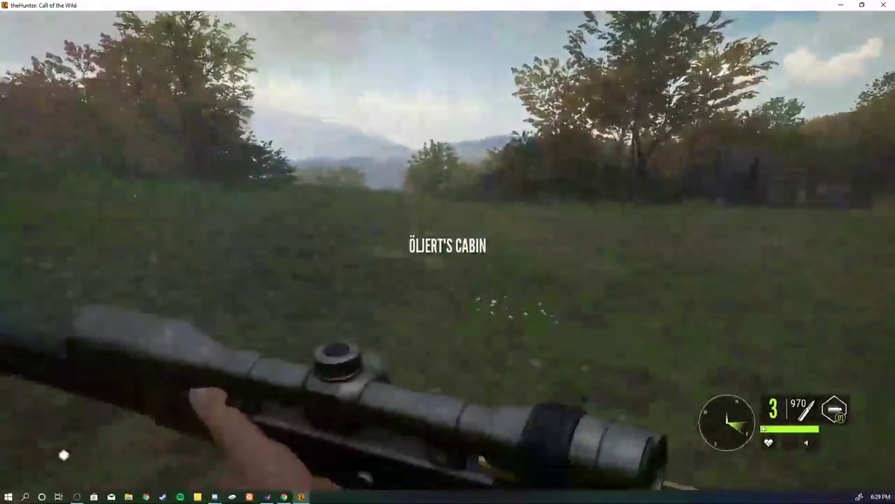
key(Escape)
key(Escape)
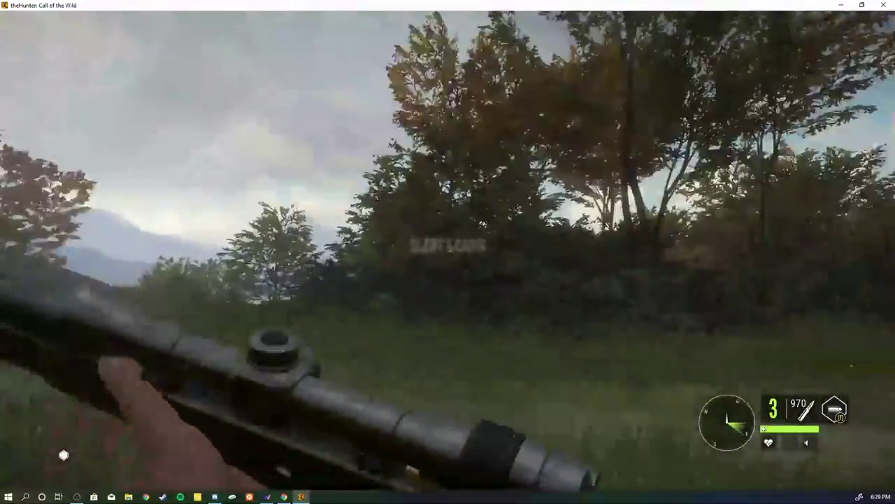